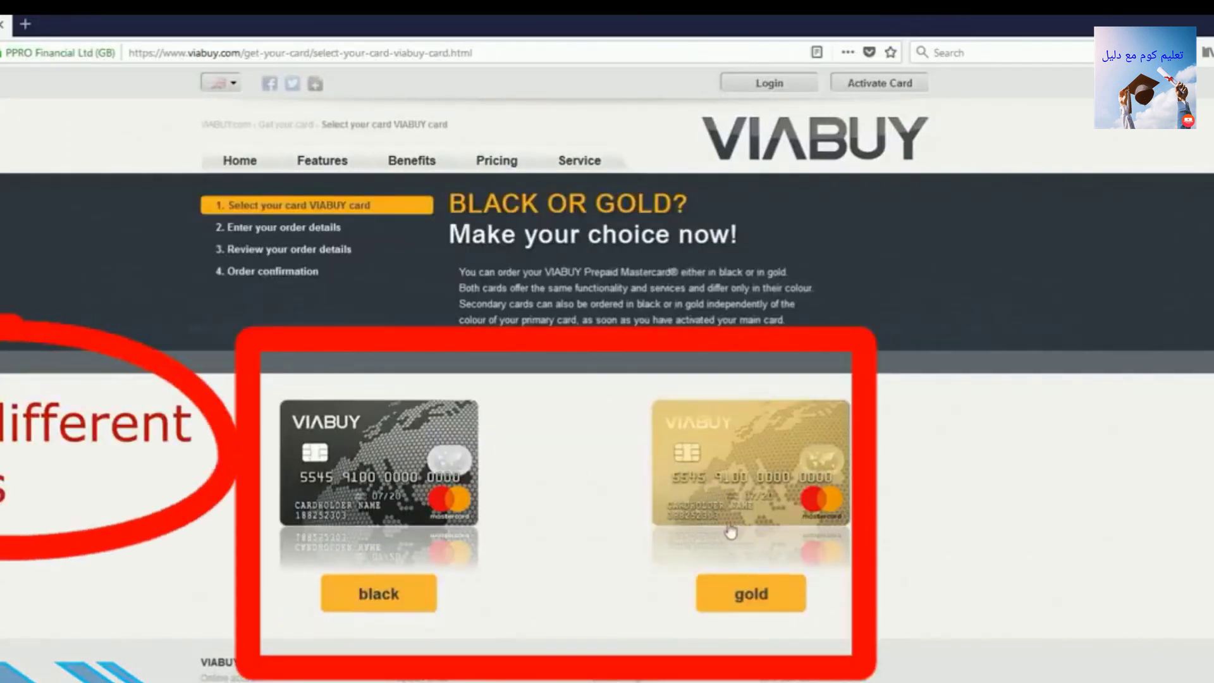
Choose the gold card and enter the applicant's first name, title Mr. and last name.
click(741, 596)
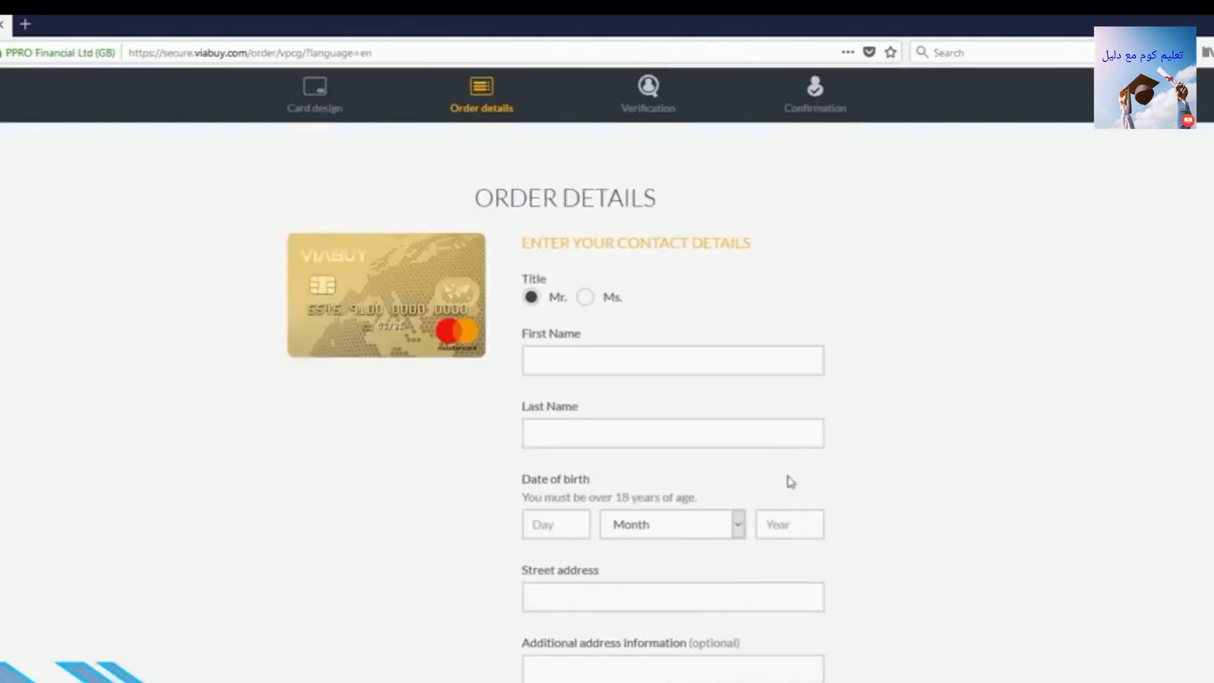
click(703, 351)
scroll(619, 285, down, 3)
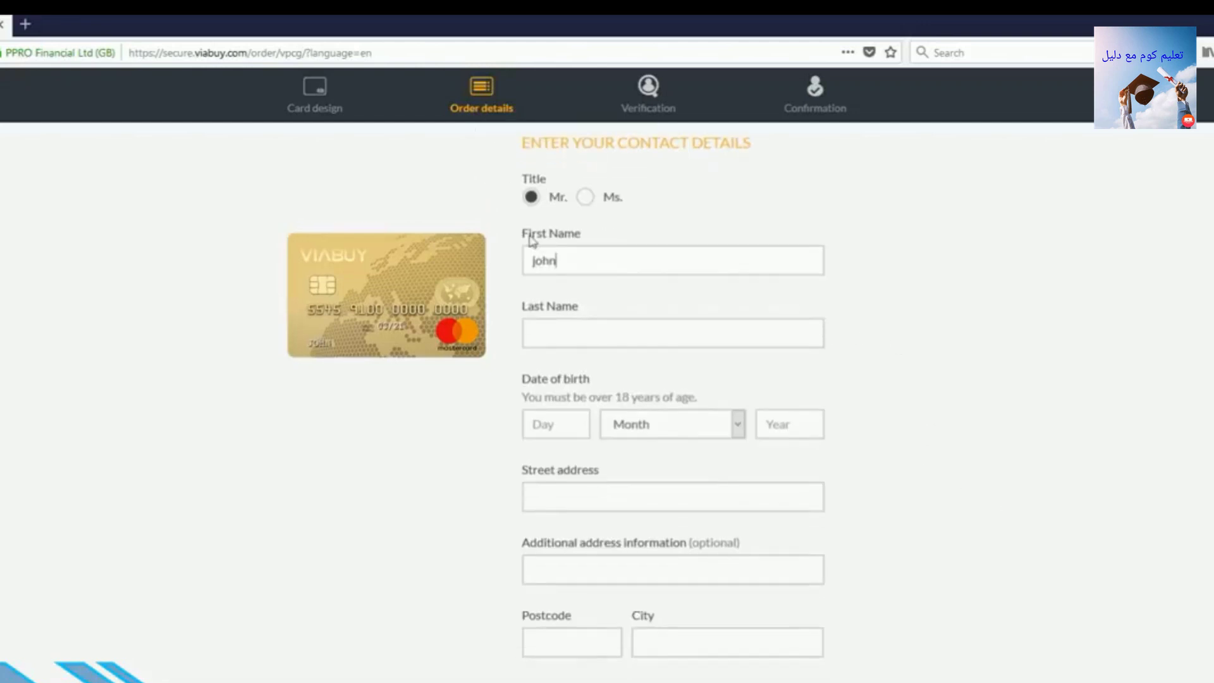
click(596, 196)
click(541, 198)
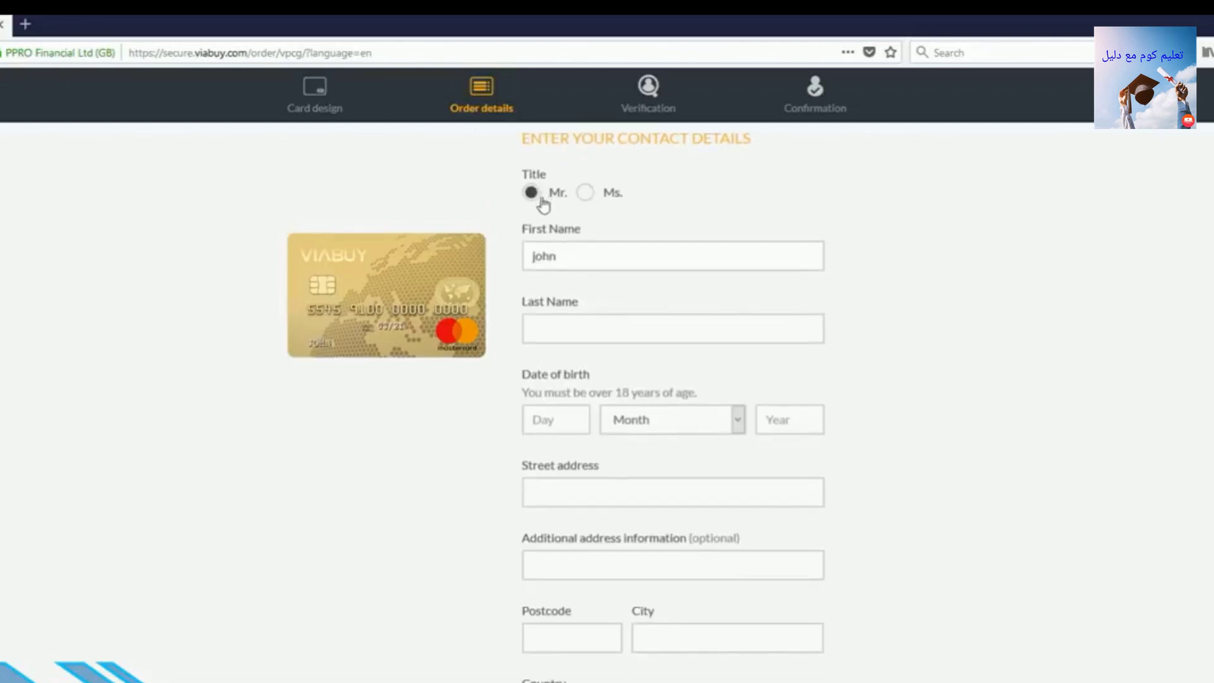
click(578, 327)
Enter the date of birth as 05 February 1965.
click(564, 428)
text(05)
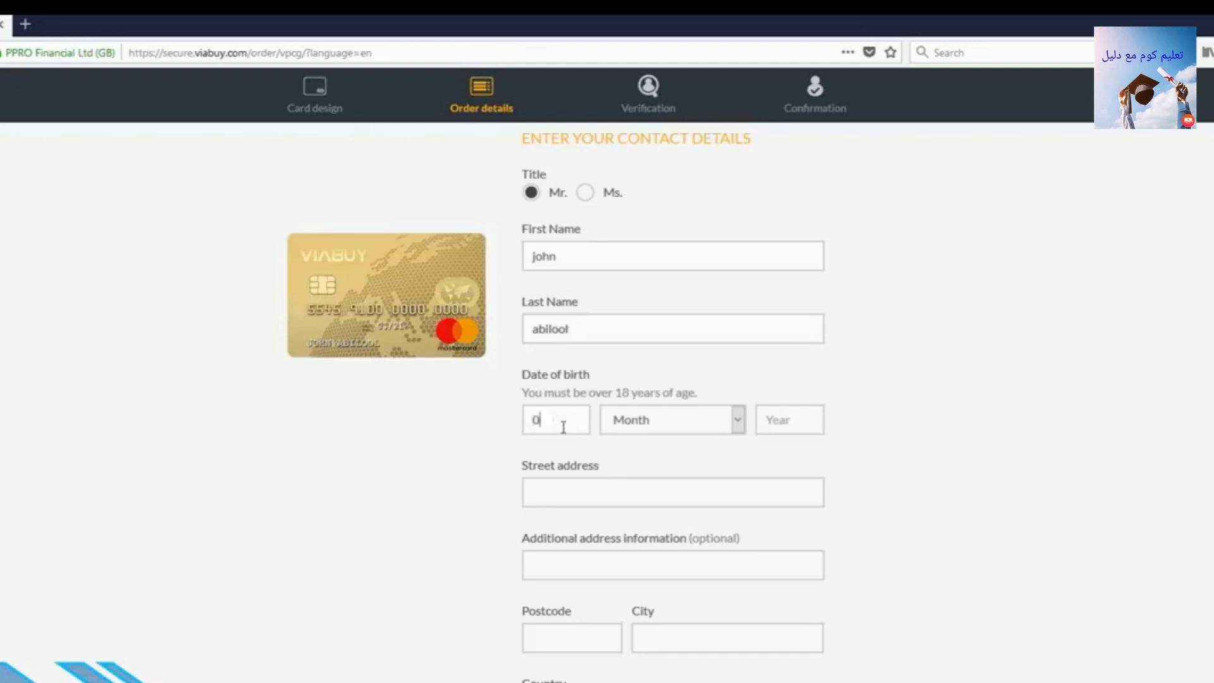
click(621, 420)
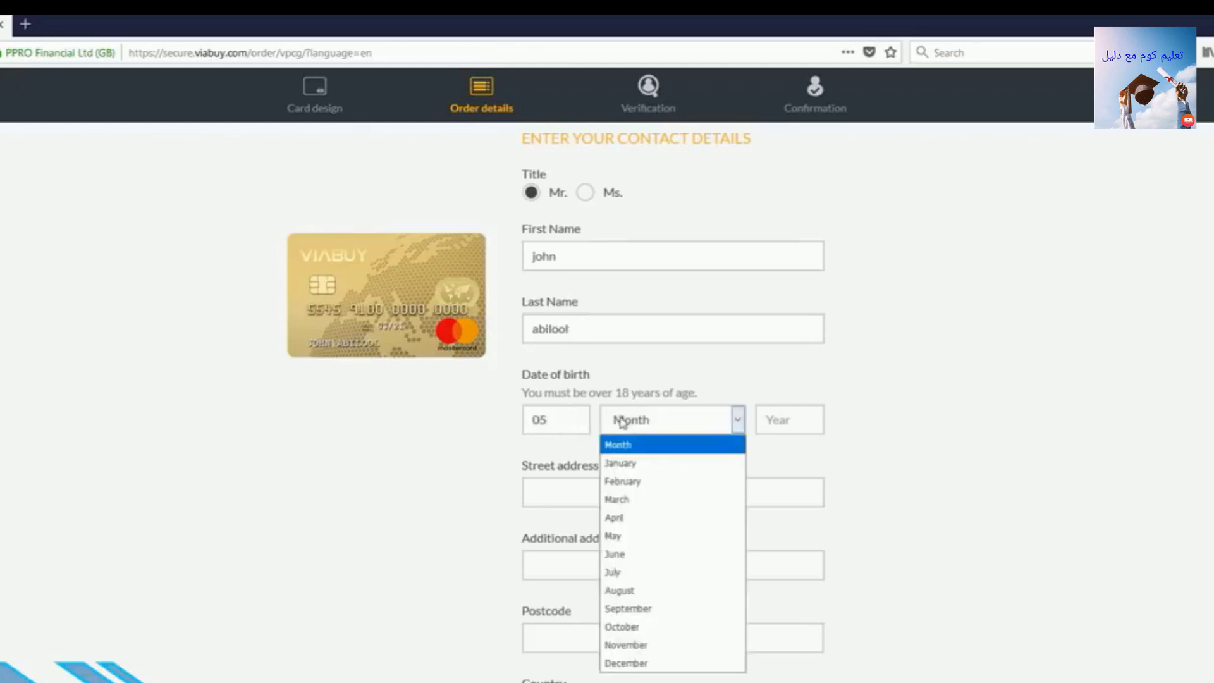
click(636, 480)
click(768, 420)
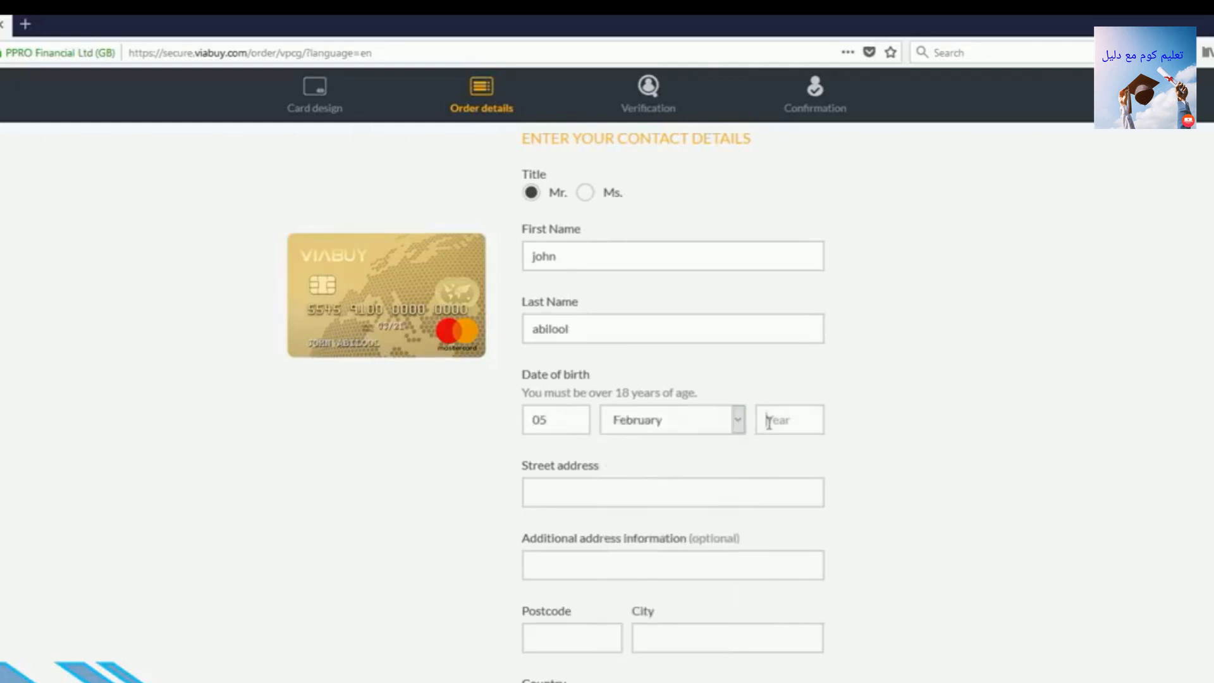
text(1965)
Fill in the applicant's street address, the additional address line and the city.
scroll(790, 429, down, 3)
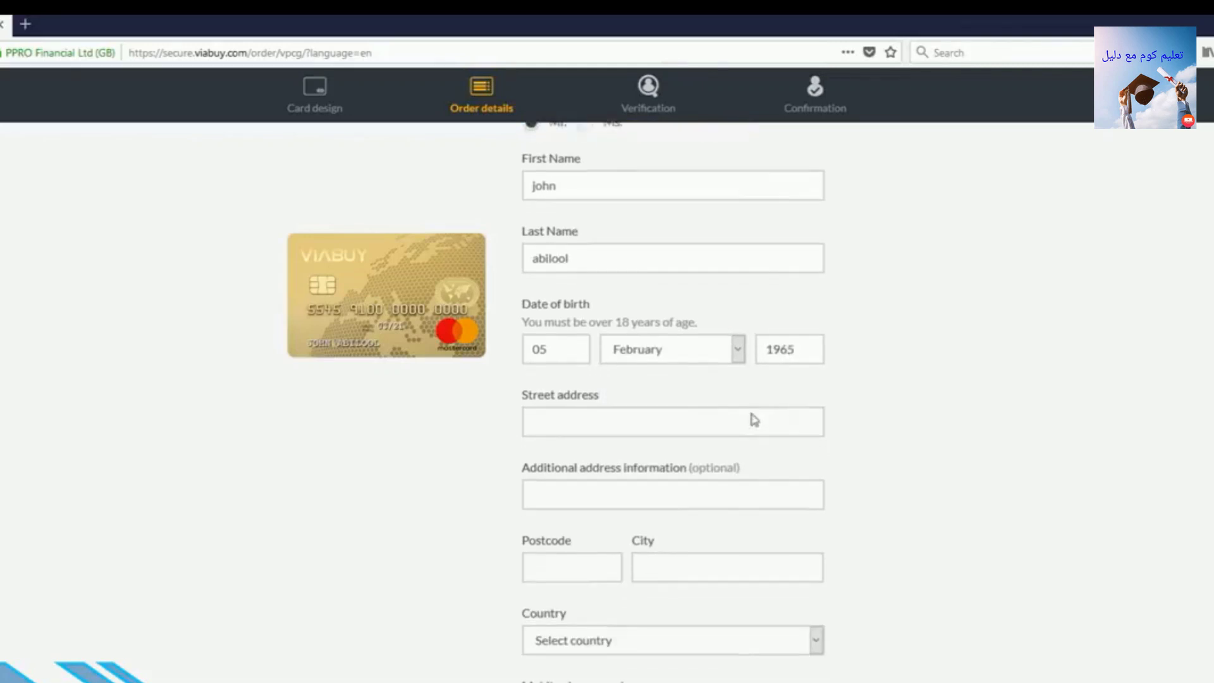
click(683, 389)
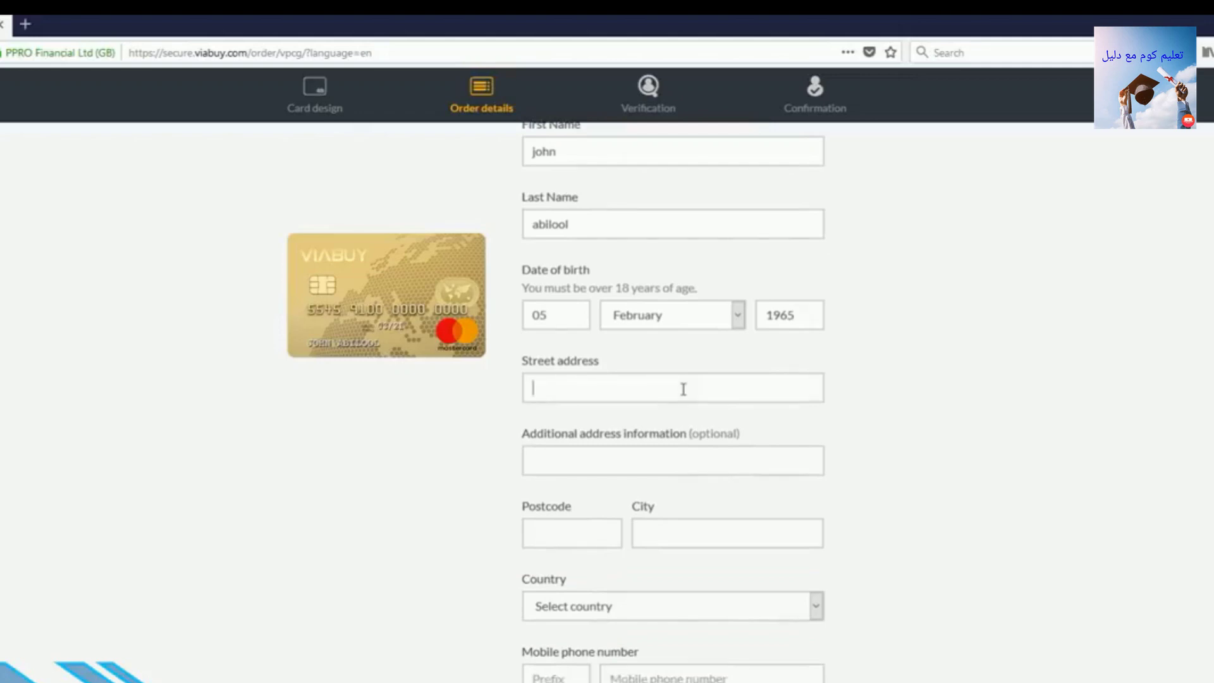
text(germany heidelberg)
click(654, 454)
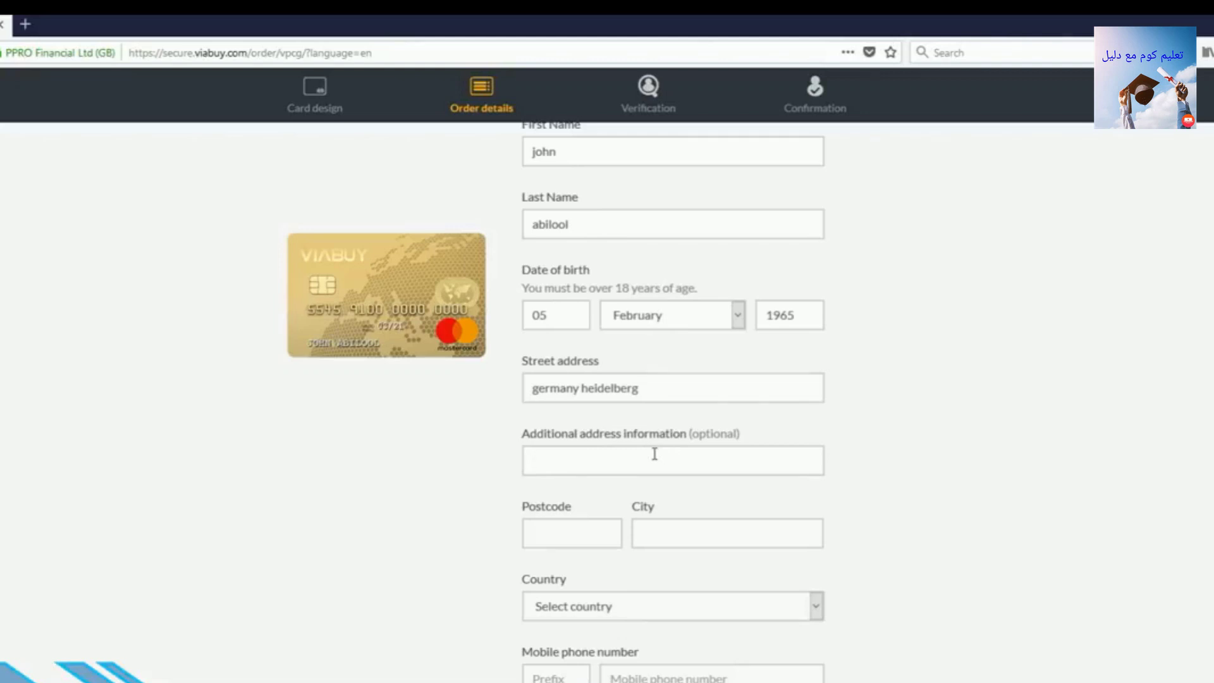
text(test example room nu)
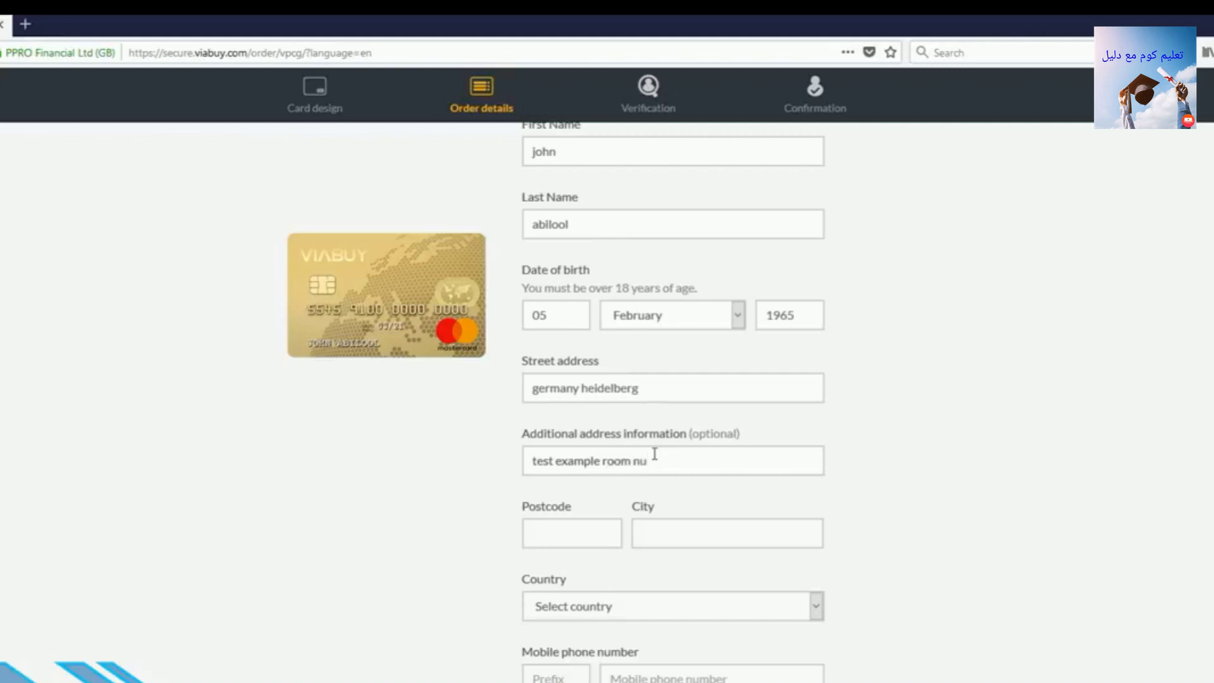
text(mber 2)
text(00)
text(1234)
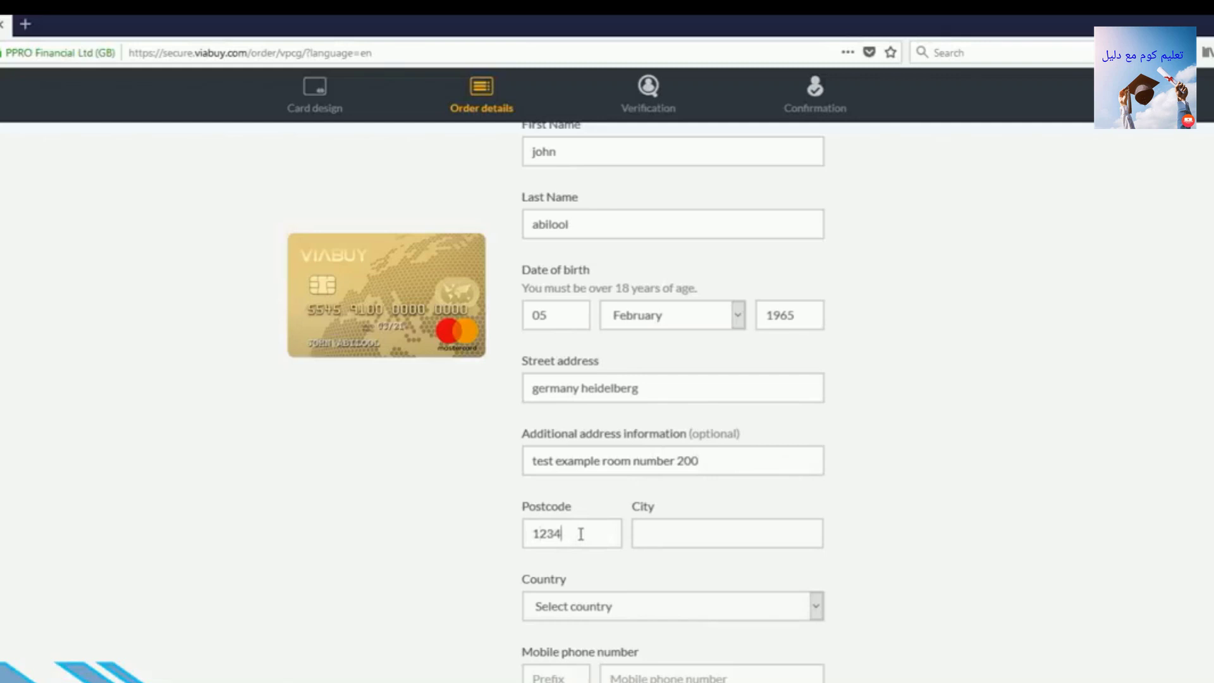
text(5)
click(665, 536)
text(alshhadt)
scroll(708, 531, down, 3)
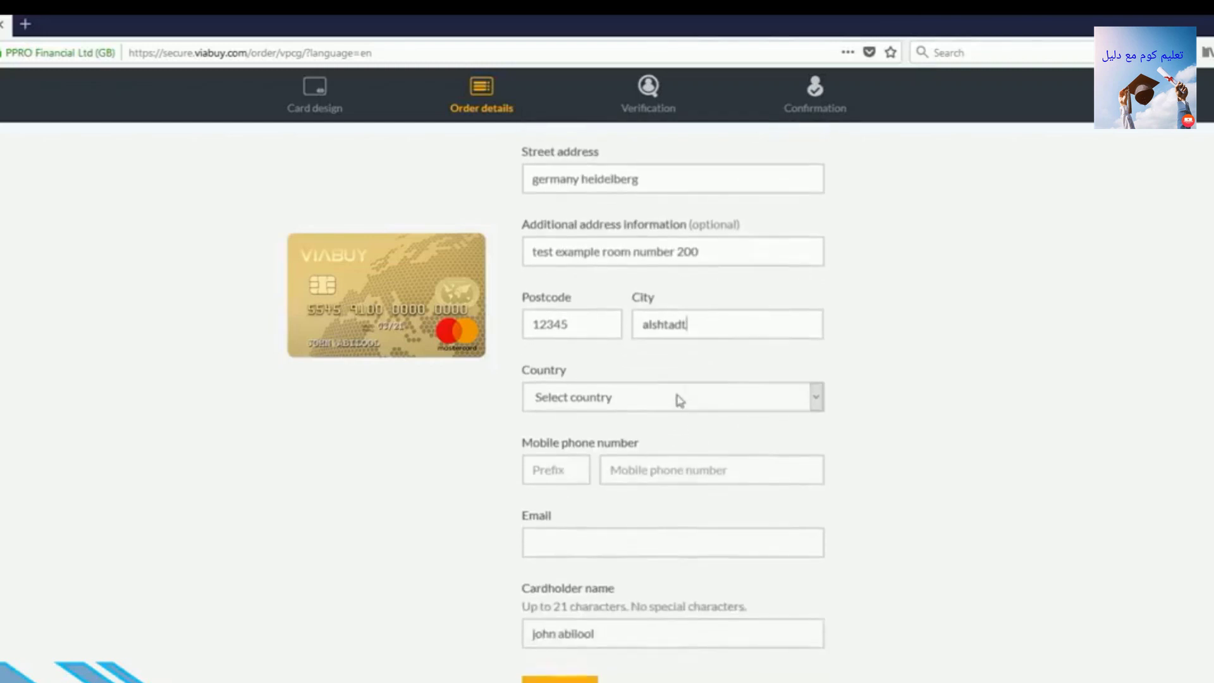
Set the country to Germany and enter the applicant's mobile number and e-mail.
click(681, 399)
key(g)
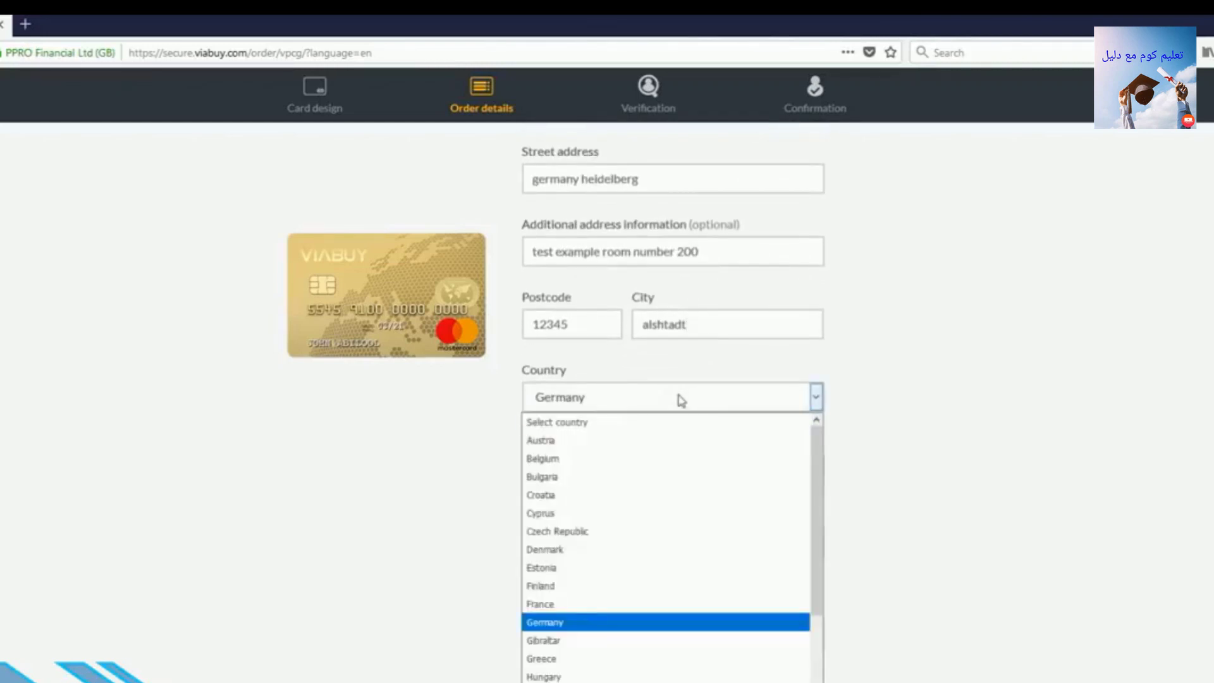
key(Return)
click(657, 471)
text(157)
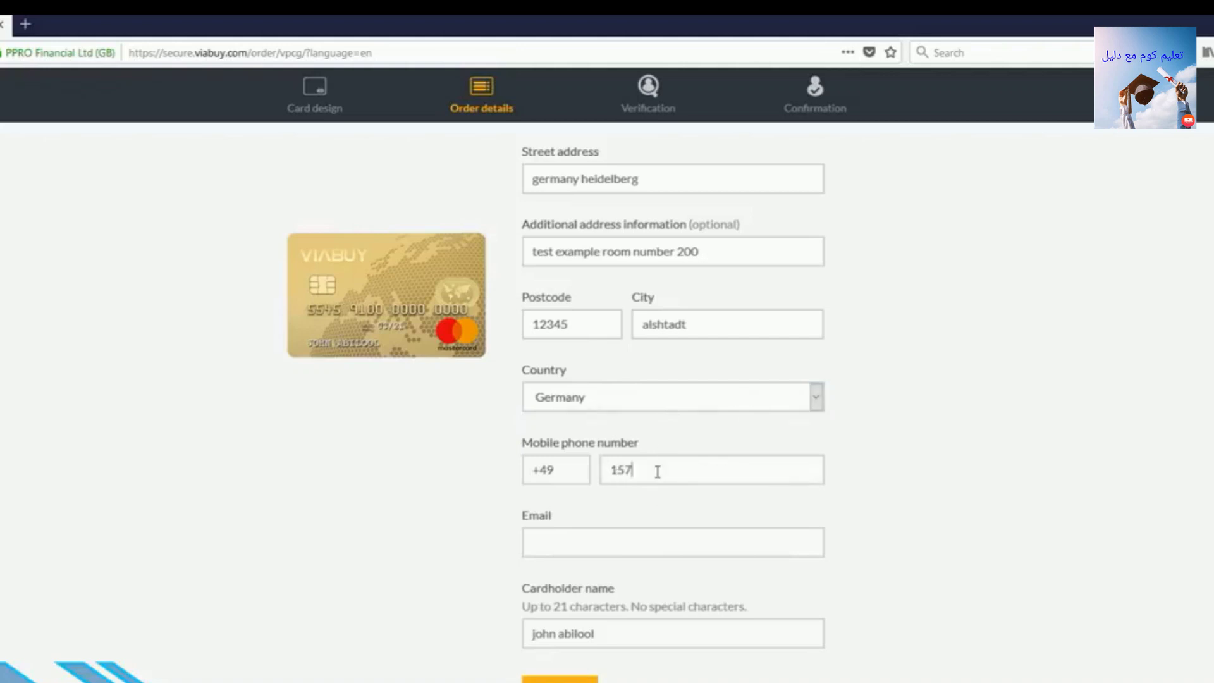
text(71)
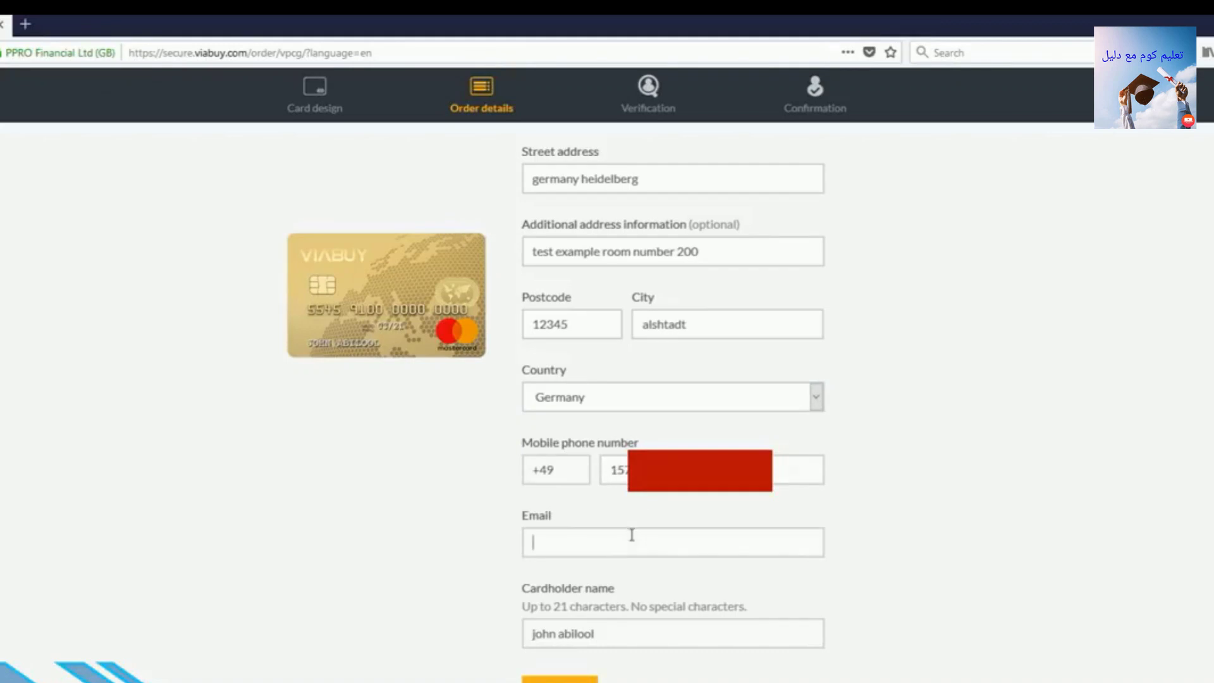
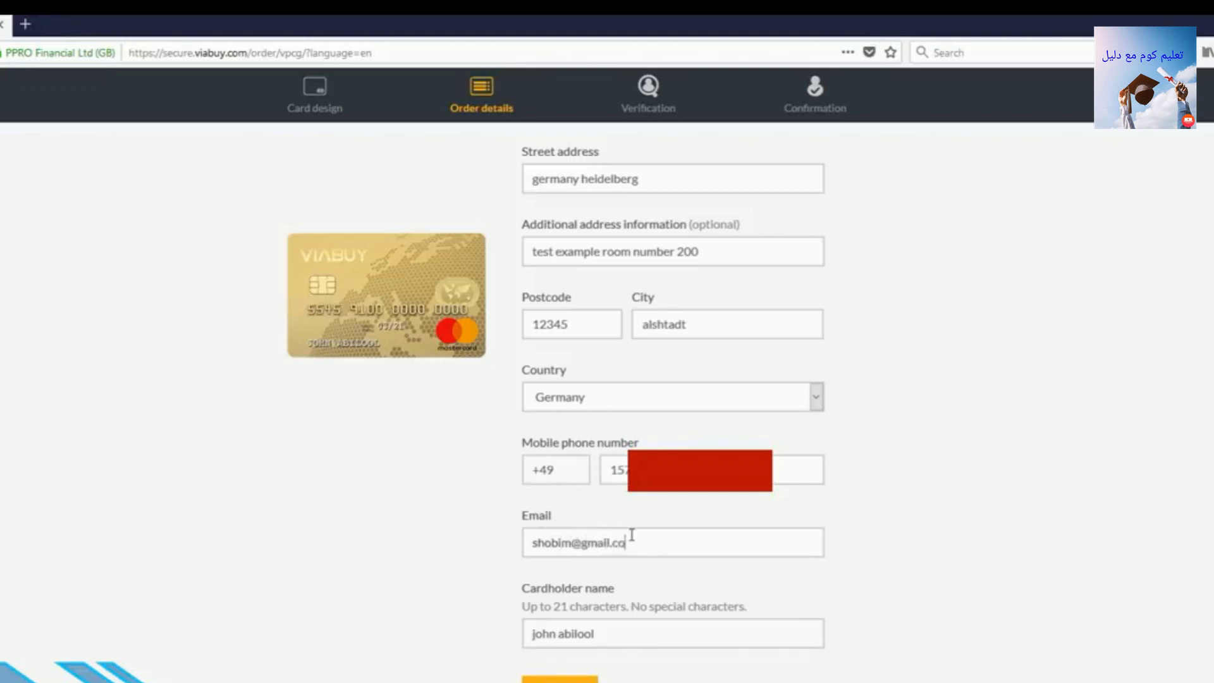
Prefix the cardholder name with 'Dr.' and submit the order details.
triple_click(609, 636)
click(630, 670)
click(534, 634)
text(Dr .)
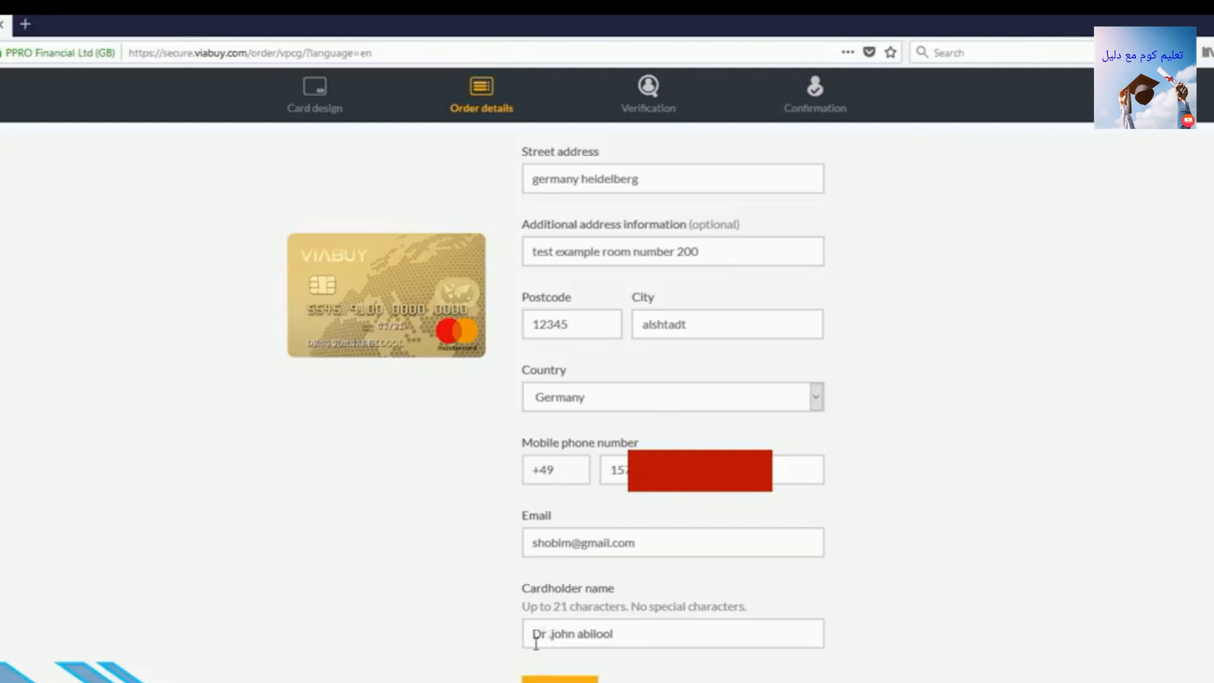
key(BackSpace)
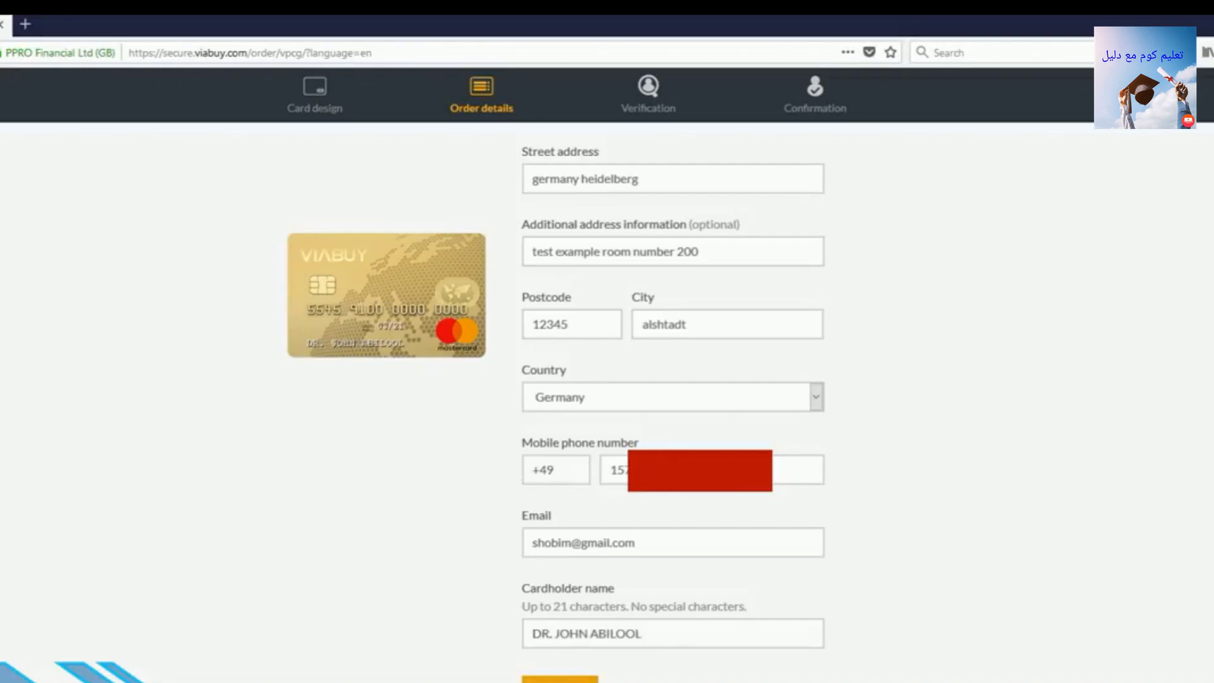
click(574, 678)
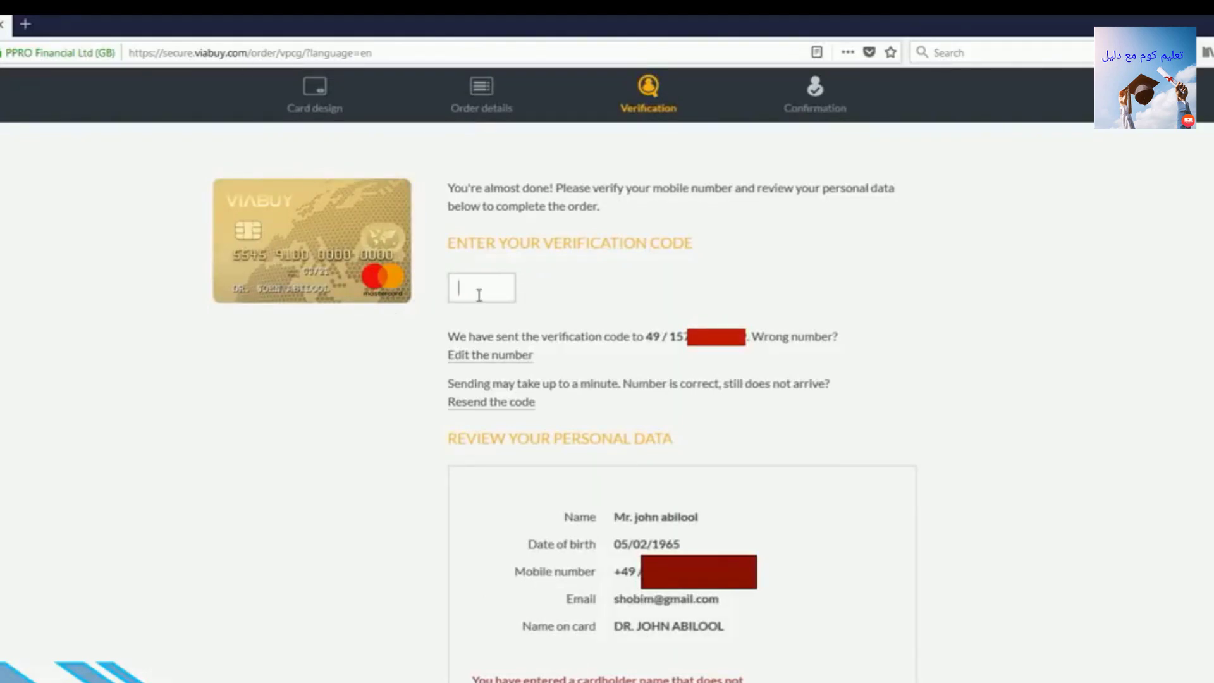
Enter the SMS verification code to confirm the mobile number.
text(8)
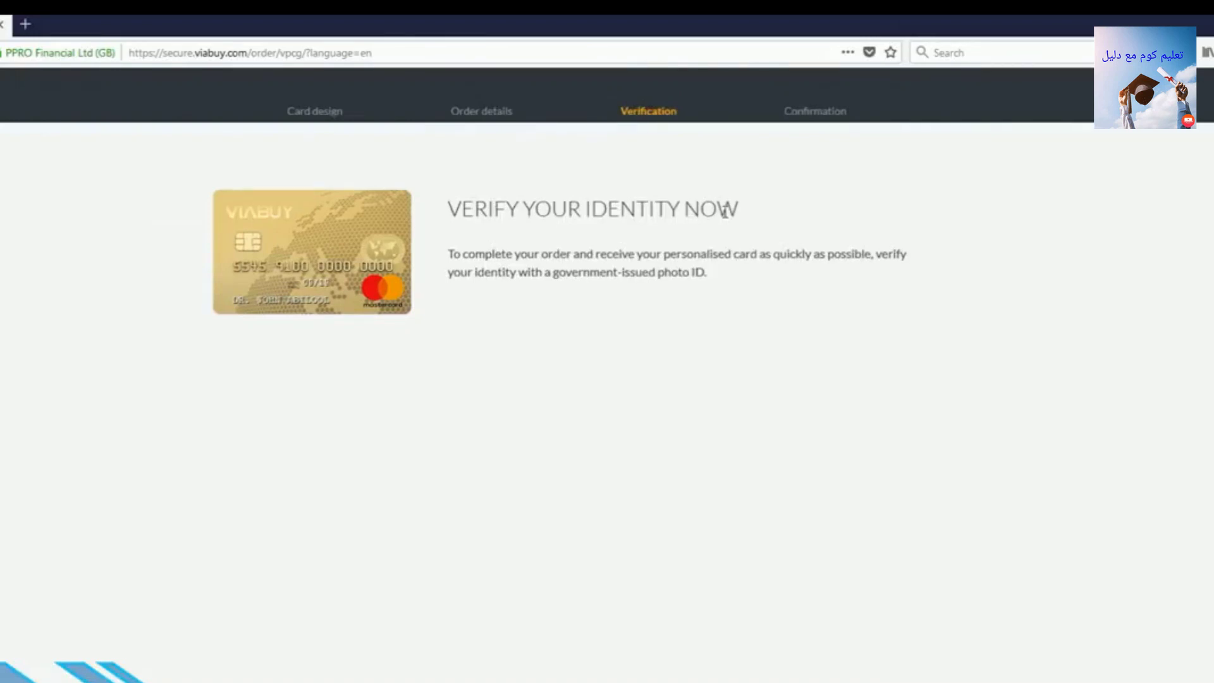
Choose Germany as the photo ID's issuing country and National ID card as its type.
click(501, 380)
text(ger)
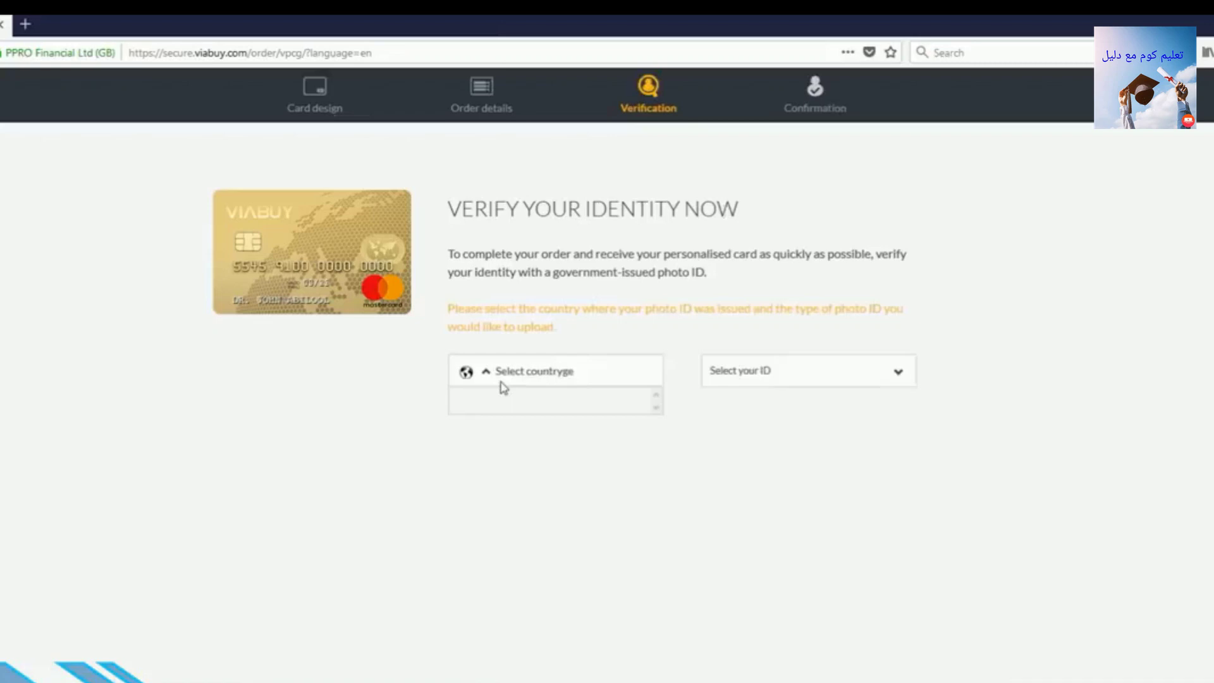
triple_click(513, 370)
text(g)
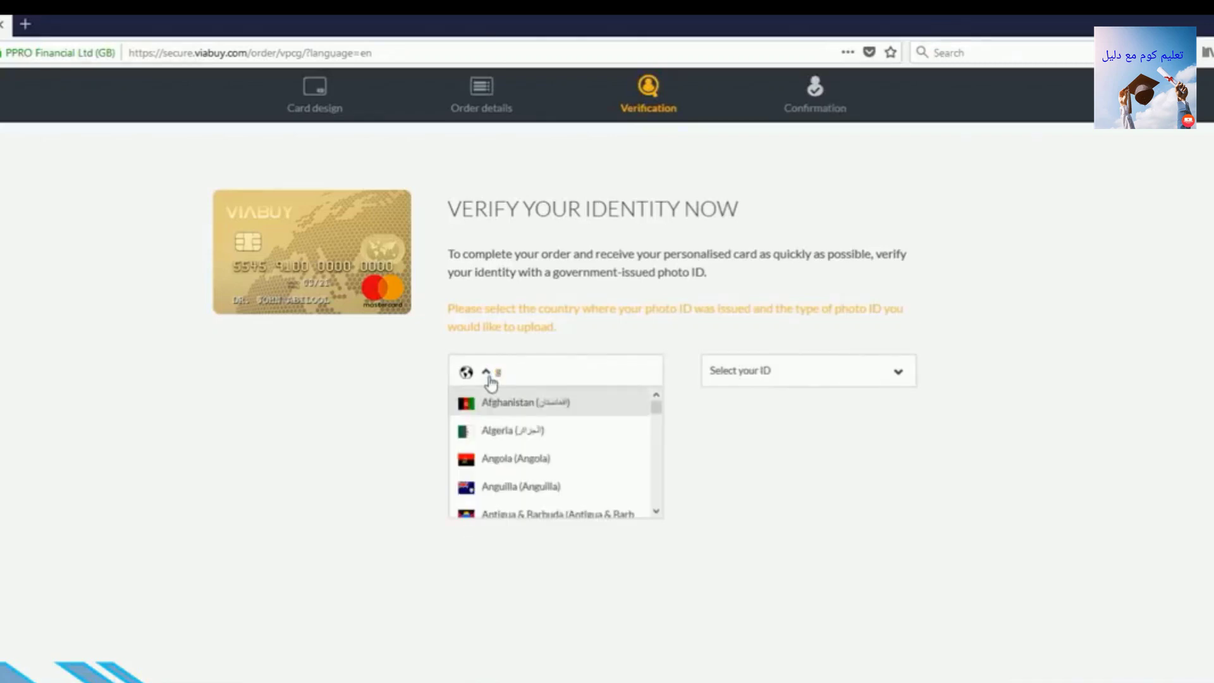
text(er)
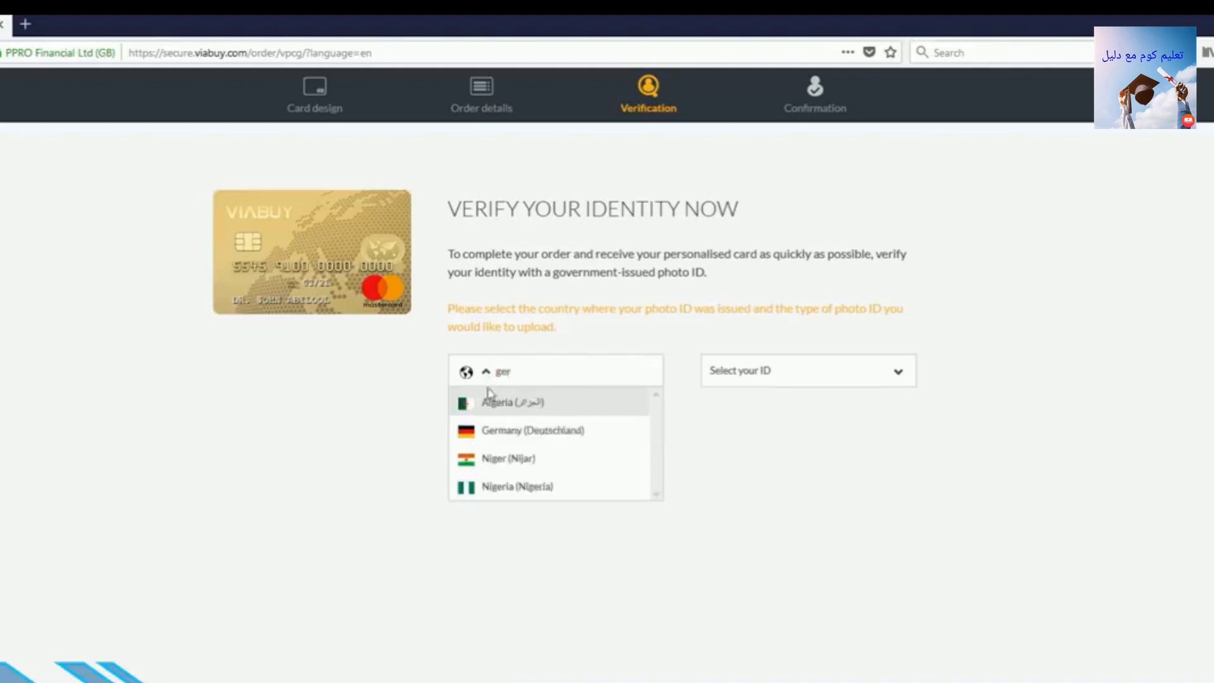
click(494, 442)
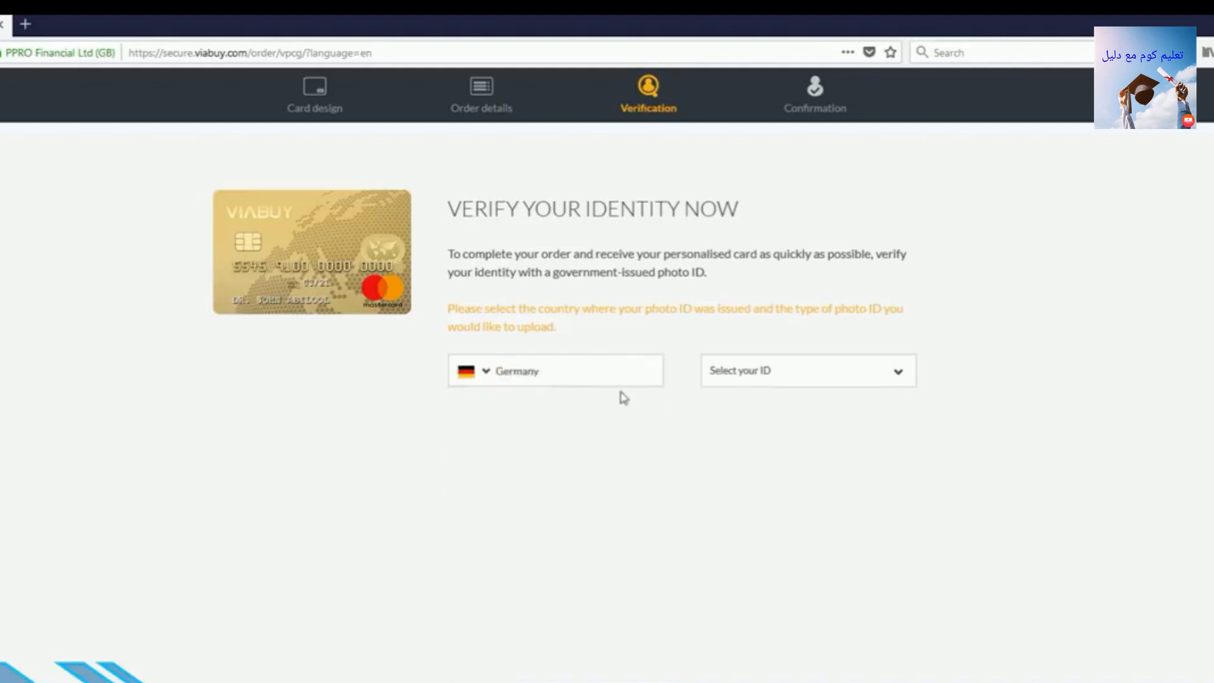
click(769, 384)
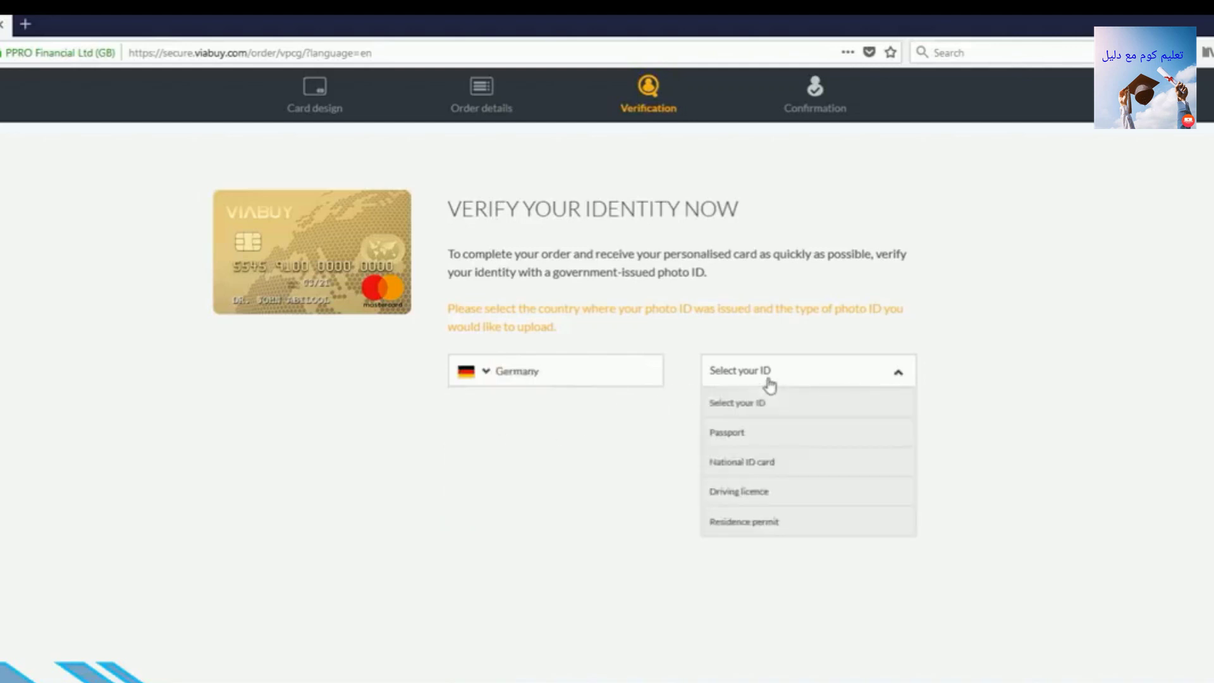
click(760, 471)
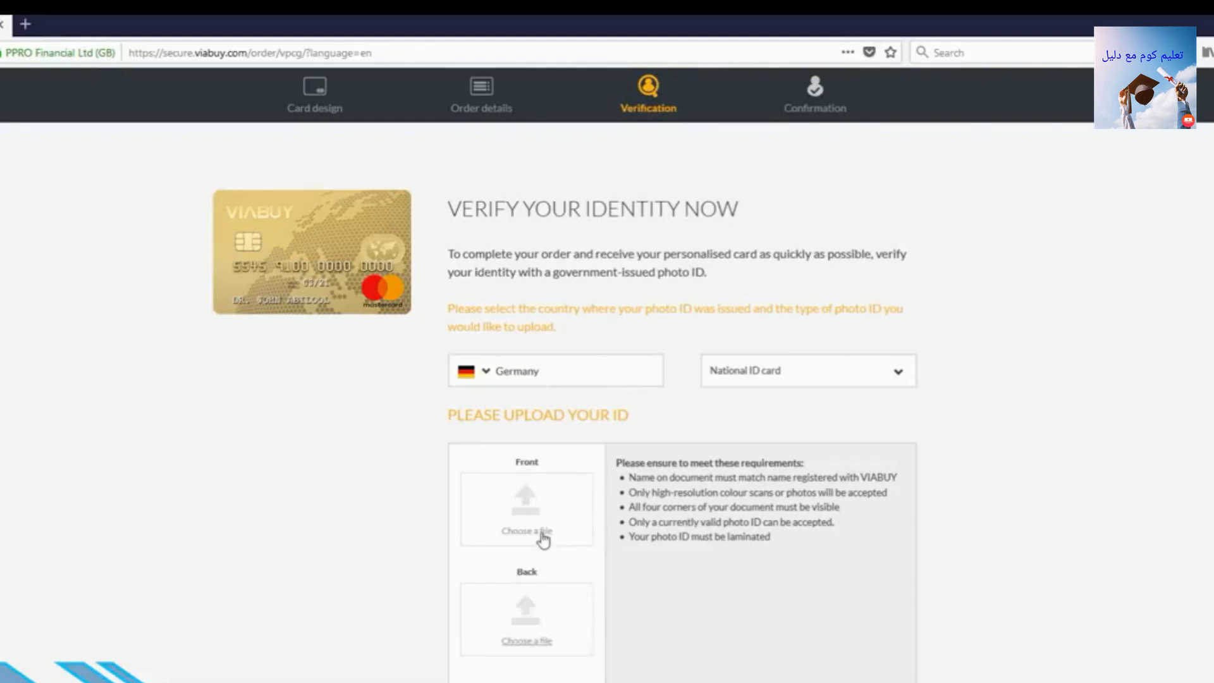
Upload the two jpg images from New folder (2) as the ID front and back.
click(542, 532)
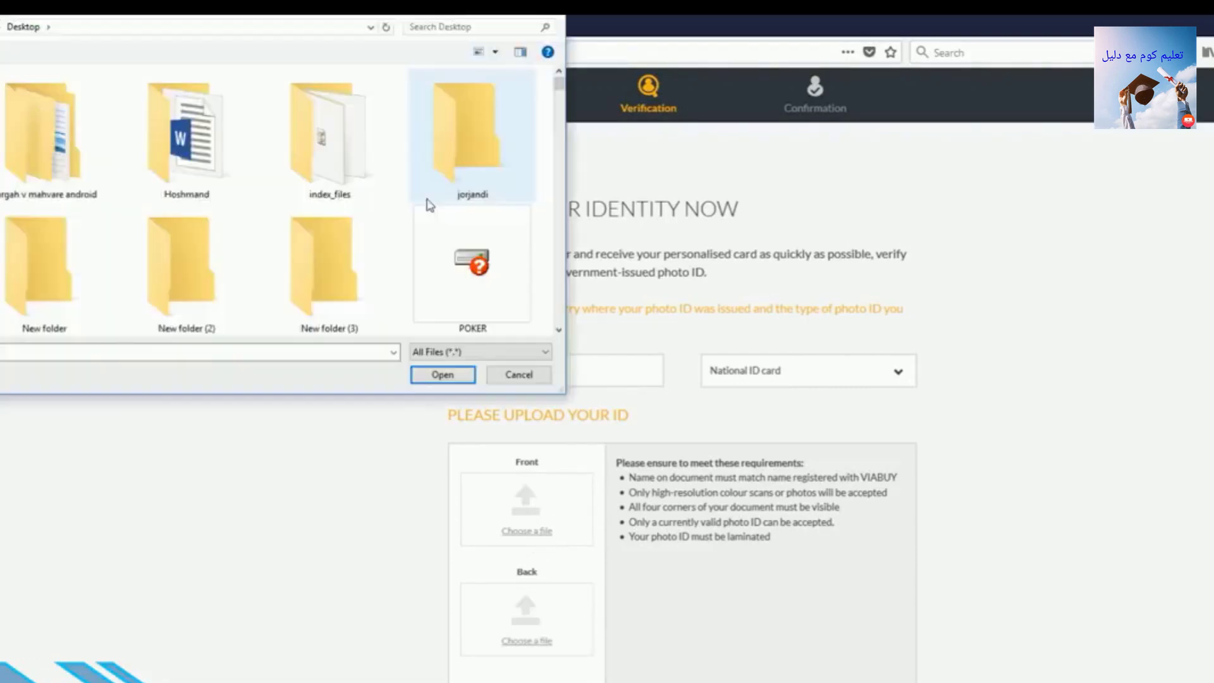
double_click(193, 253)
click(31, 129)
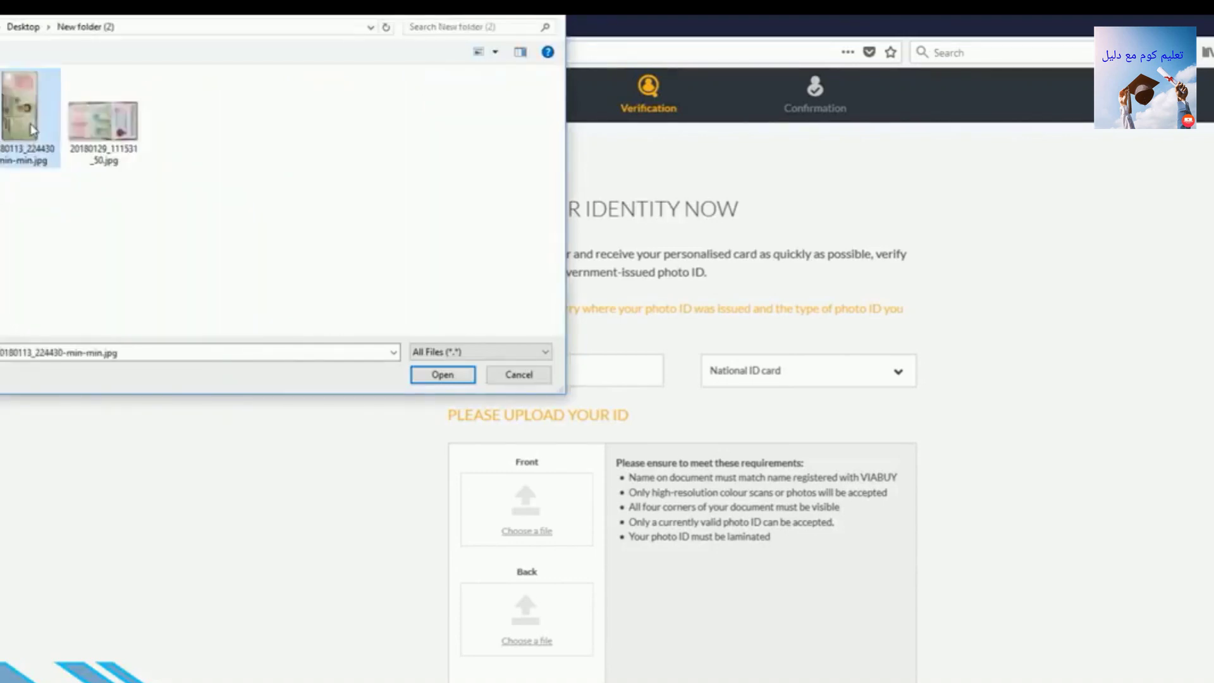
double_click(31, 129)
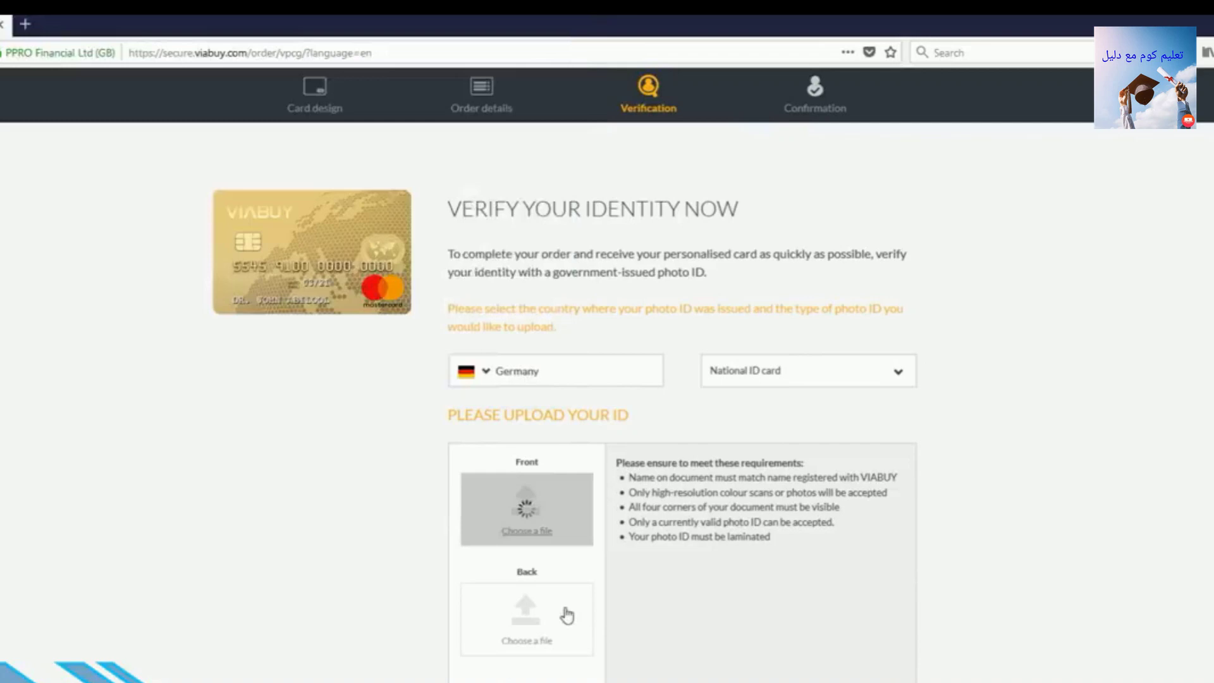
click(566, 616)
click(120, 133)
double_click(120, 133)
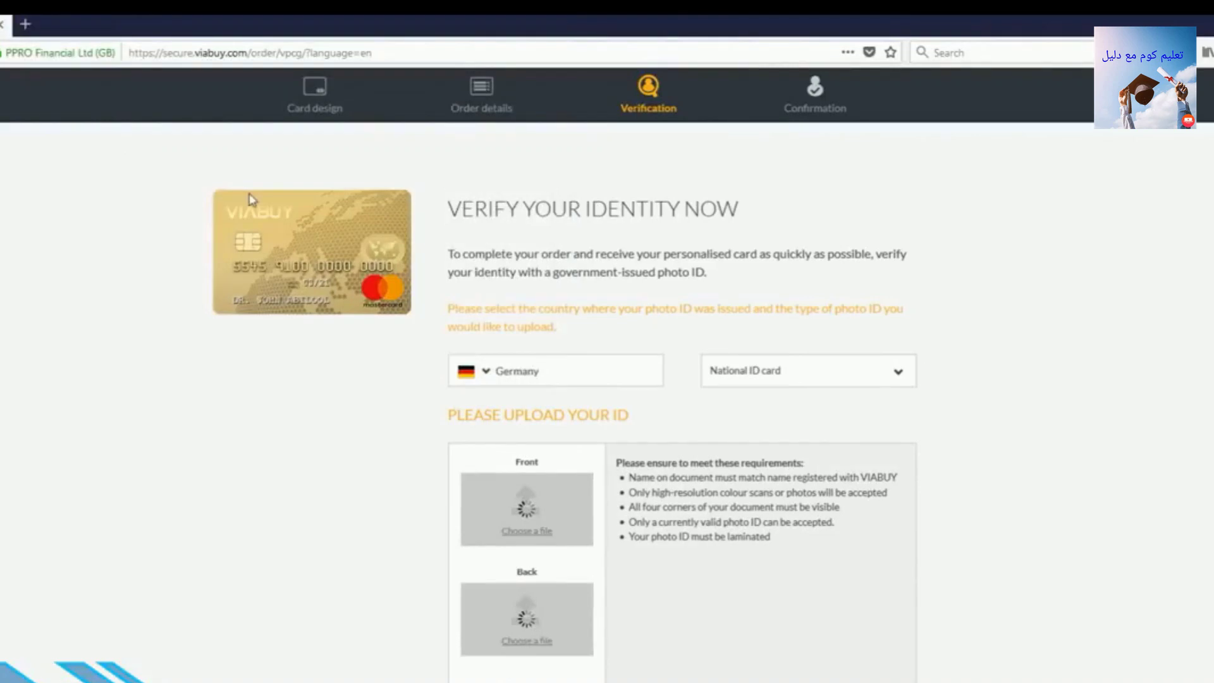
scroll(810, 337, down, 2)
scroll(809, 337, up, 2)
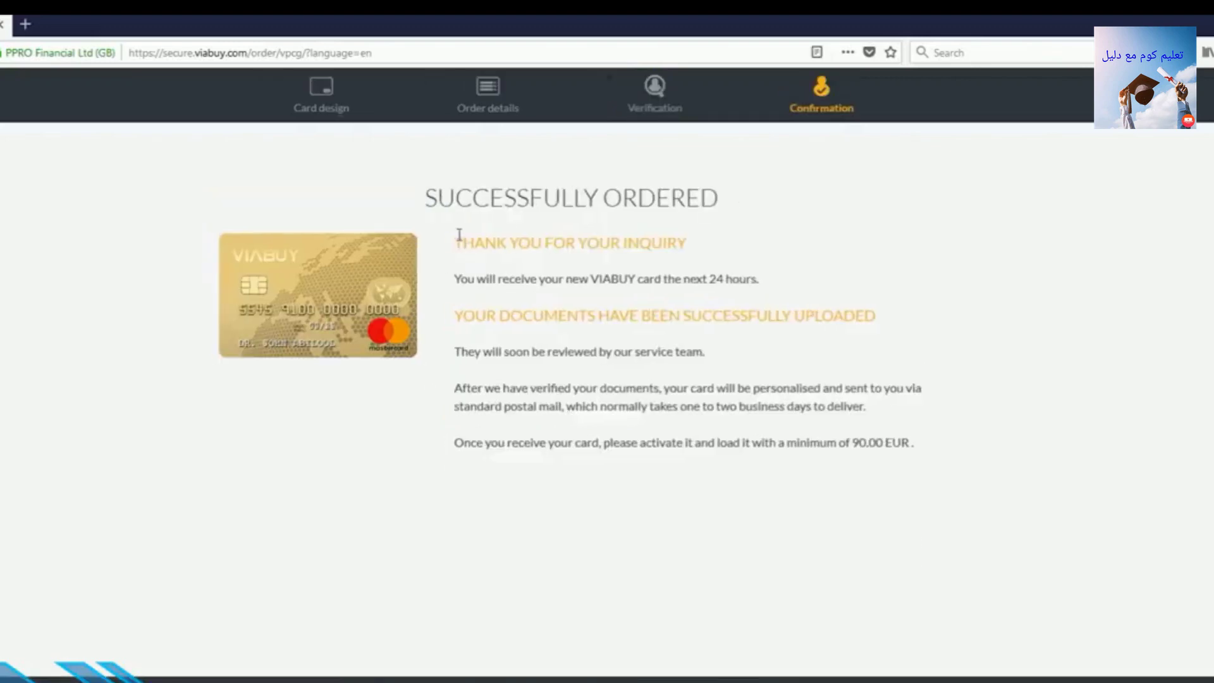
Highlight the 'Thank you for your inquiry' and documents-uploaded confirmation headings.
triple_click(471, 243)
double_click(493, 278)
triple_click(508, 316)
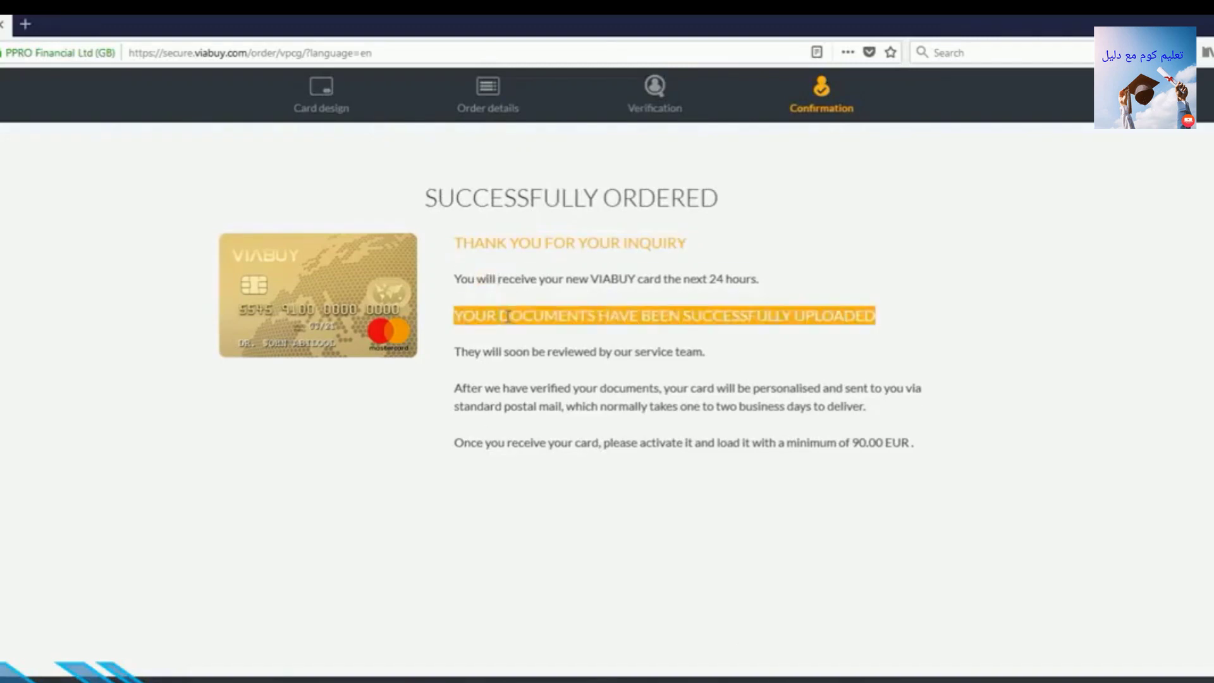